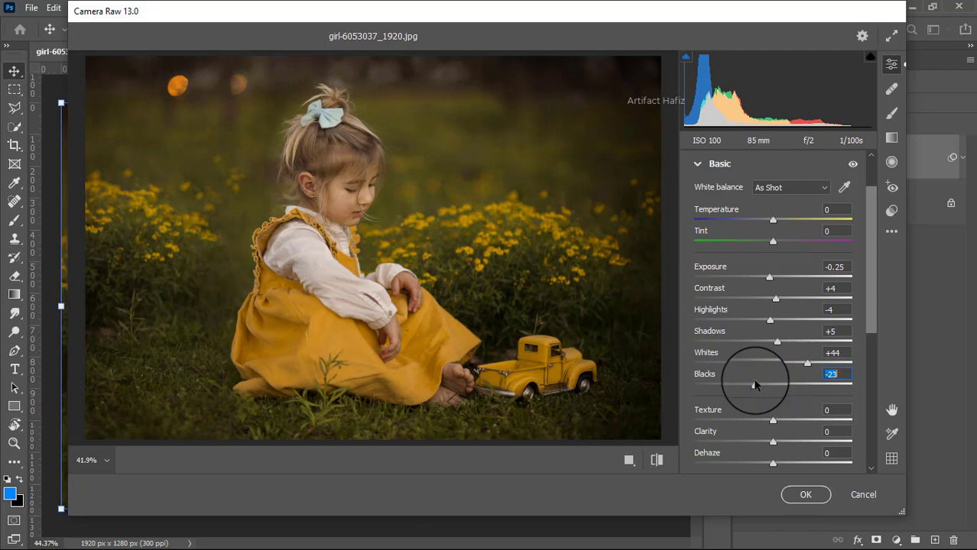
Step: Set Texture to -5, Clarity to +6 and Dehaze to -5 in the basic adjustments
{"action": "left_click_drag", "start_coordinate": [772, 421], "coordinate": [774, 444]}
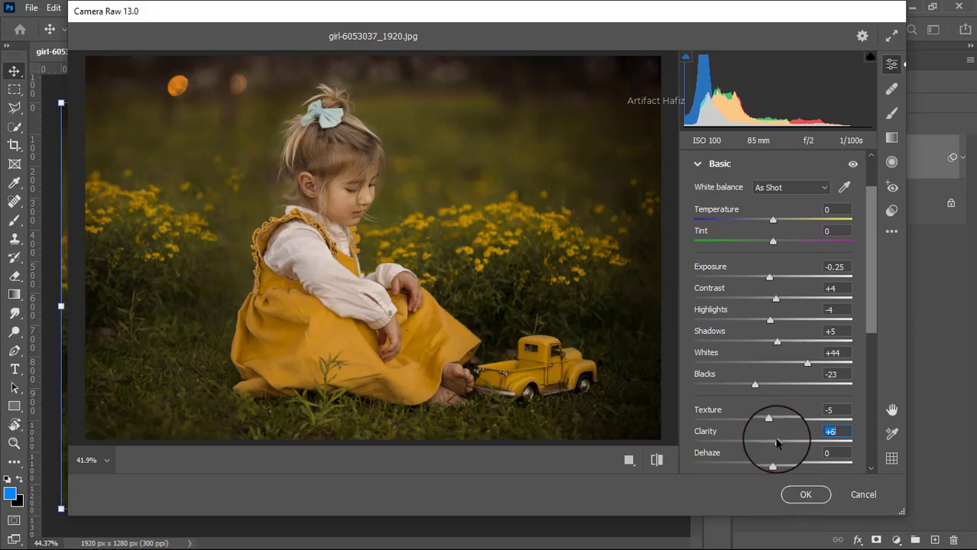
{"action": "scroll", "coordinate": [831, 335], "scroll_direction": "down", "scroll_amount": 3}
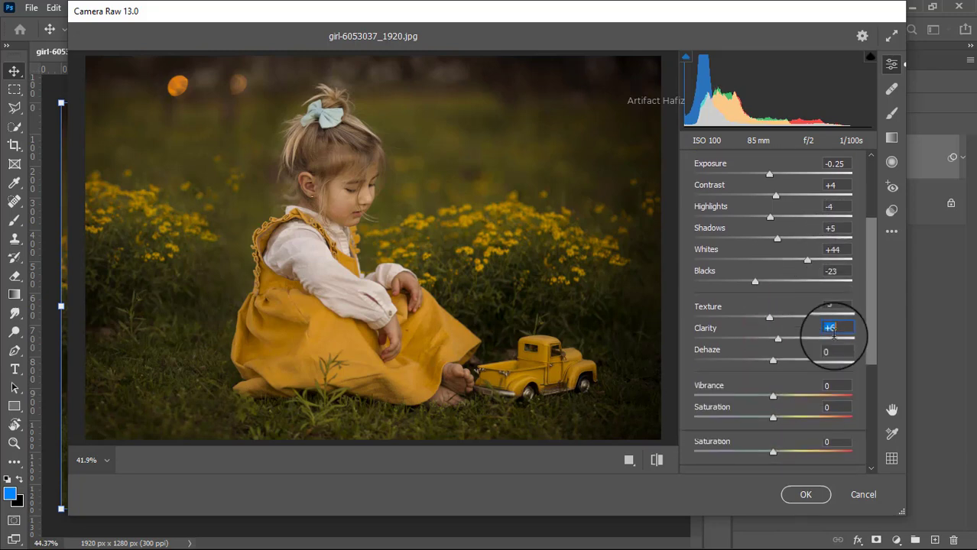
{"action": "scroll", "coordinate": [831, 330], "scroll_direction": "down", "scroll_amount": 1}
{"action": "mouse_move", "coordinate": [773, 327]}
{"action": "left_mouse_down"}
{"action": "mouse_move", "coordinate": [795, 329]}
{"action": "mouse_move", "coordinate": [770, 329]}
{"action": "left_mouse_up"}
Step: Shape the point curve with a shadow point at input 64, output 62 and a highlight point at input 188, output 203
{"action": "scroll", "coordinate": [800, 307], "scroll_direction": "down", "scroll_amount": 3}
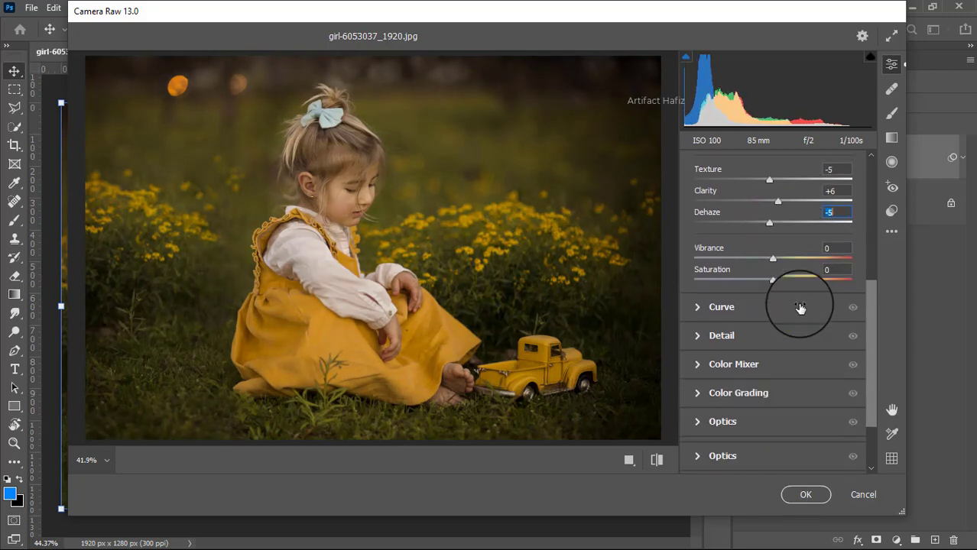
{"action": "left_click", "coordinate": [698, 306]}
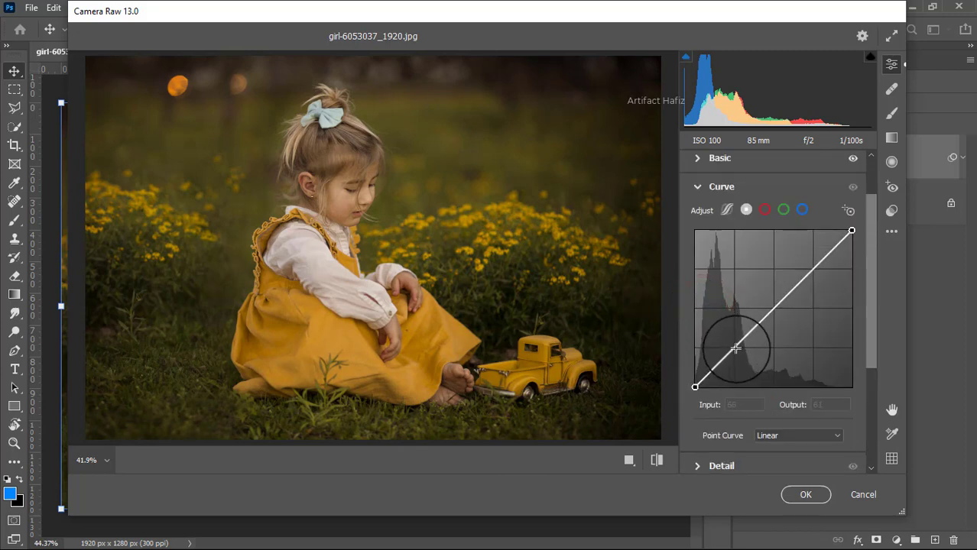
{"action": "left_click", "coordinate": [734, 348]}
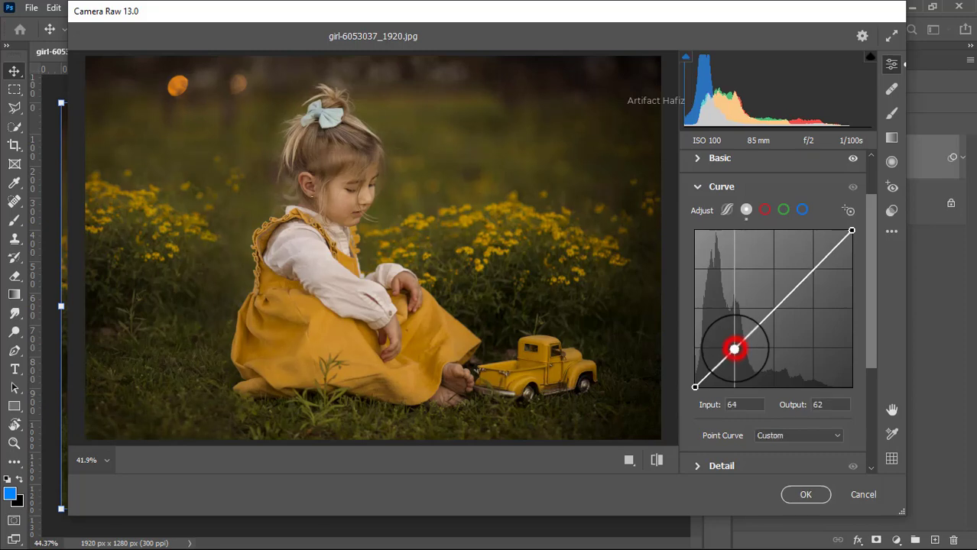
{"action": "left_click", "coordinate": [813, 273]}
{"action": "left_click_drag", "start_coordinate": [813, 272], "coordinate": [809, 263]}
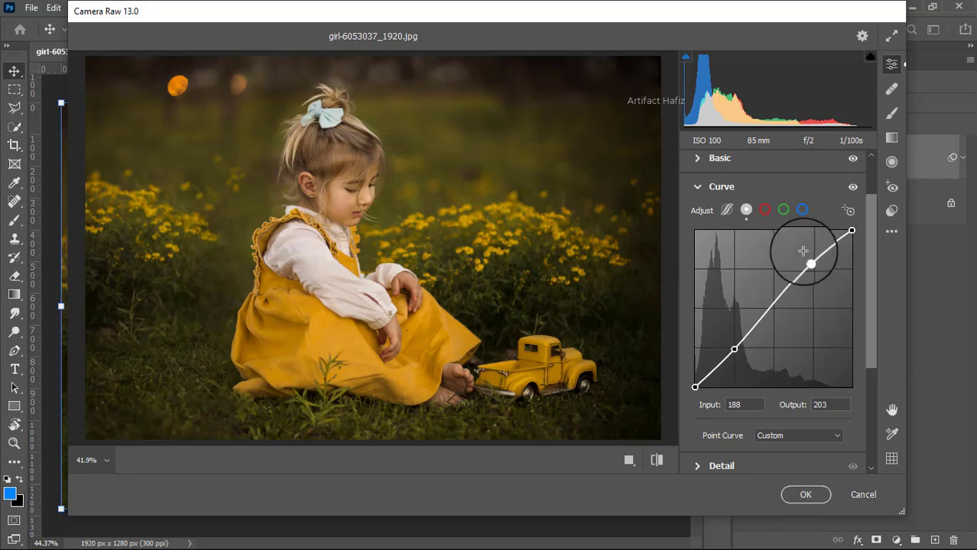
Step: Set the detail adjustments to Sharpening 30 and Noise Reduction 3
{"action": "scroll", "coordinate": [803, 252], "scroll_direction": "down", "scroll_amount": 2}
{"action": "left_click", "coordinate": [693, 361]}
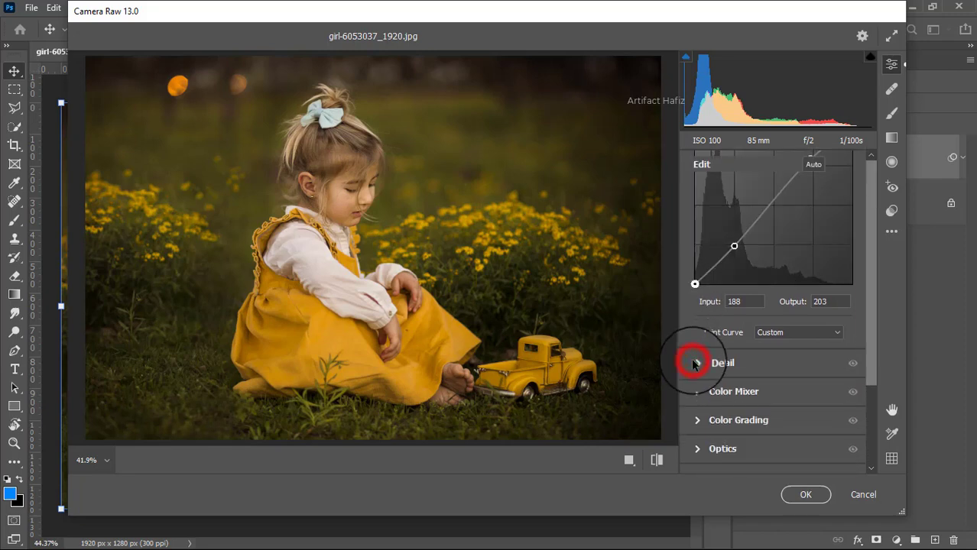
{"action": "left_click_drag", "start_coordinate": [692, 341], "coordinate": [727, 318]}
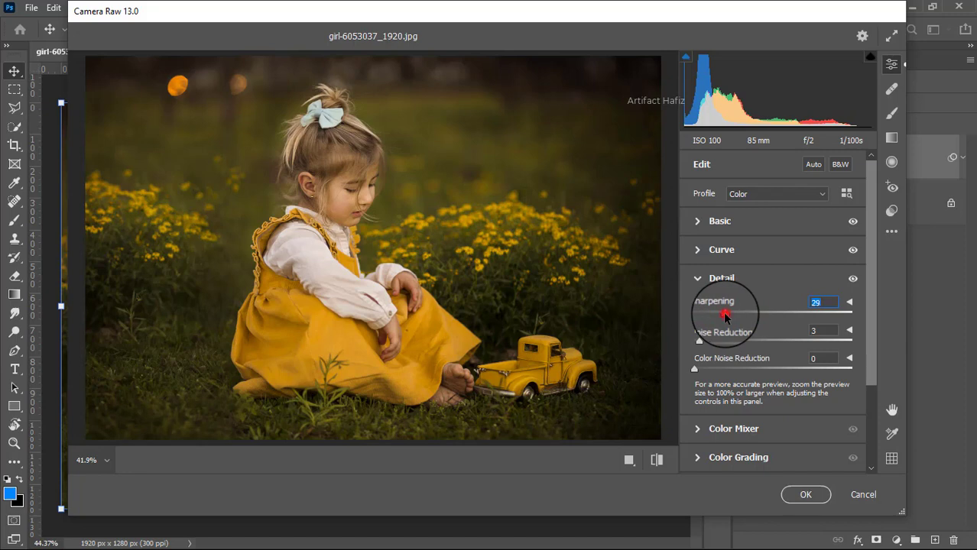
Step: Set the Color Mixer saturation to Reds +7, Oranges +3, Yellows -9, Greens -95, Aquas +6, Blues +9, Purples +3 and Magentas +5
{"action": "scroll", "coordinate": [818, 295], "scroll_direction": "down", "scroll_amount": 3}
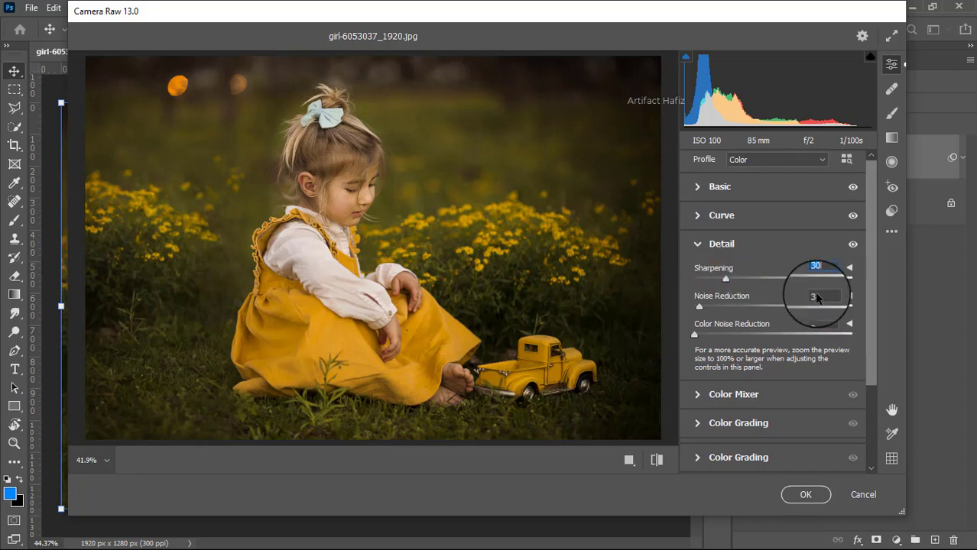
{"action": "left_click", "coordinate": [696, 323]}
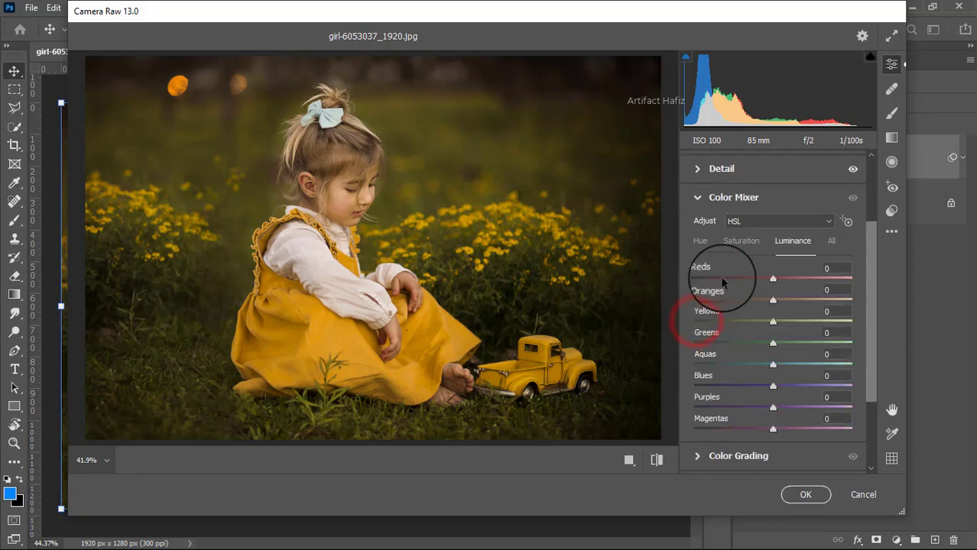
{"action": "left_click", "coordinate": [740, 242]}
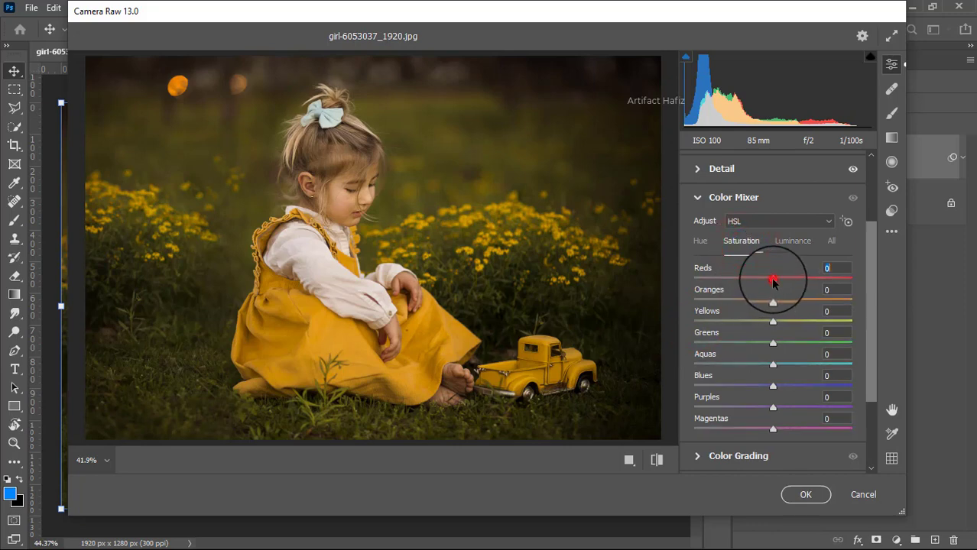
{"action": "left_click_drag", "start_coordinate": [772, 281], "coordinate": [713, 344]}
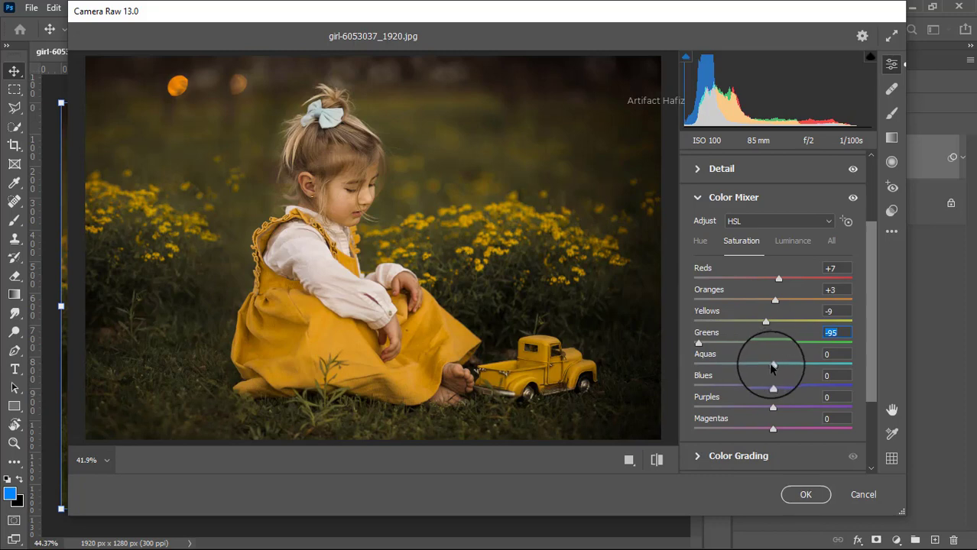
{"action": "left_click_drag", "start_coordinate": [772, 367], "coordinate": [777, 427]}
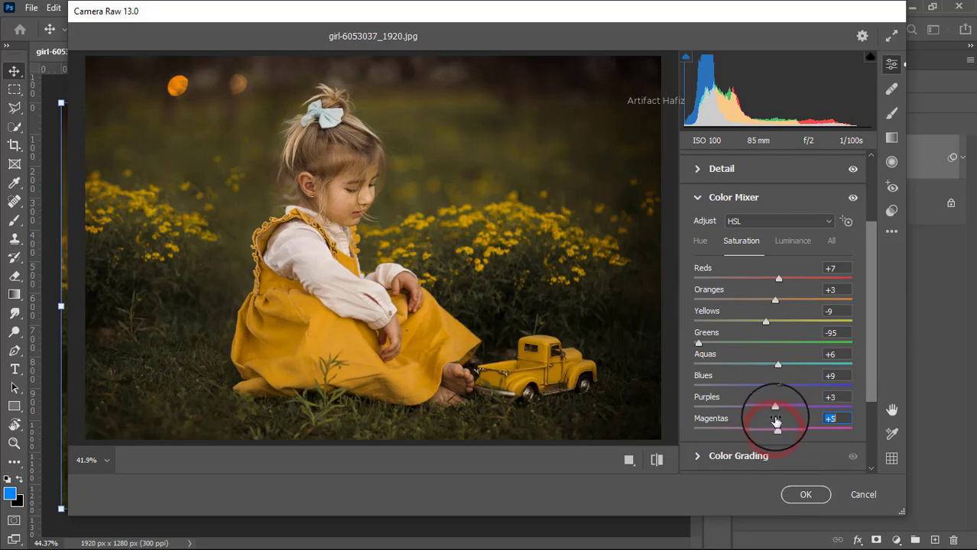
Step: Set the Color Mixer luminance to Reds +4, Oranges +17, Yellows +1, Greens -13, Aquas +3, Blues +3 and Purples +4
{"action": "left_click", "coordinate": [791, 241]}
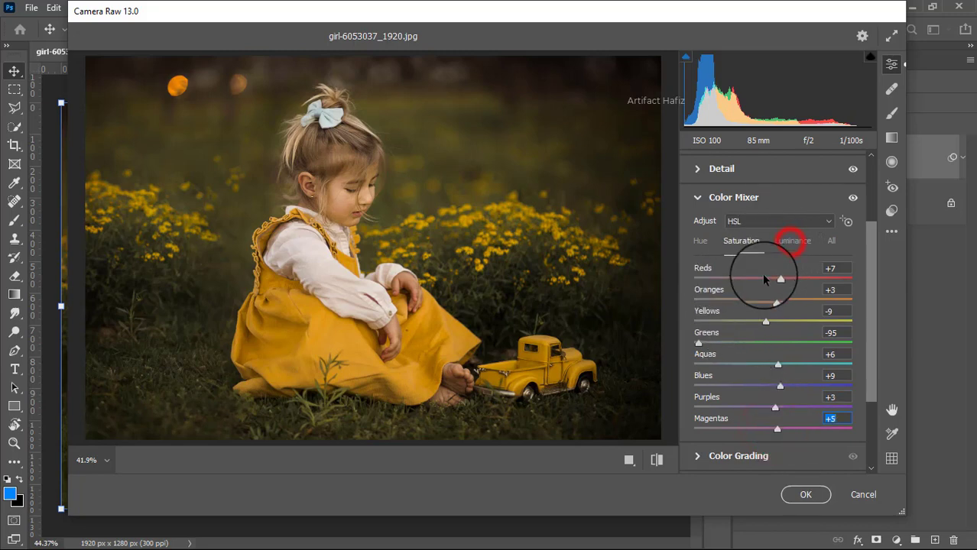
{"action": "left_click_drag", "start_coordinate": [773, 299], "coordinate": [786, 300]}
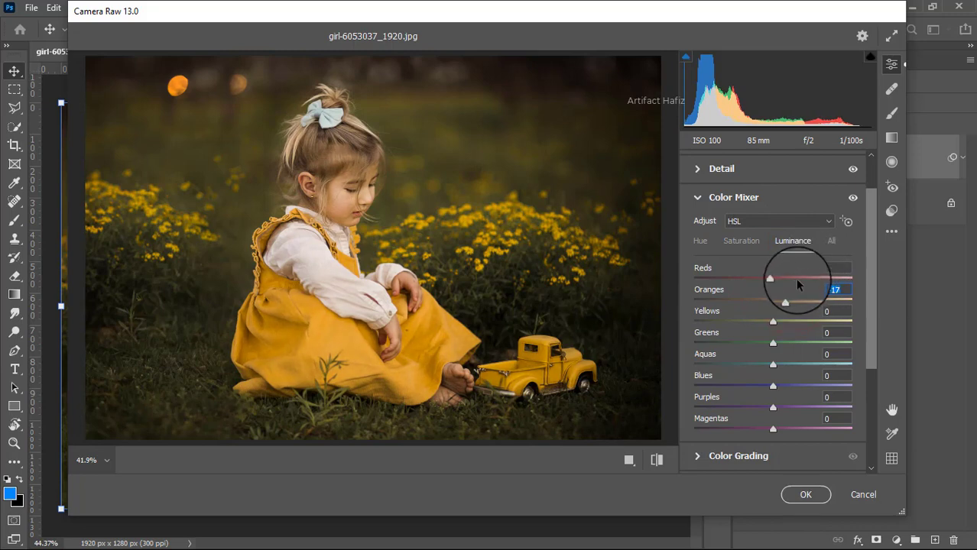
{"action": "left_click_drag", "start_coordinate": [768, 279], "coordinate": [778, 281]}
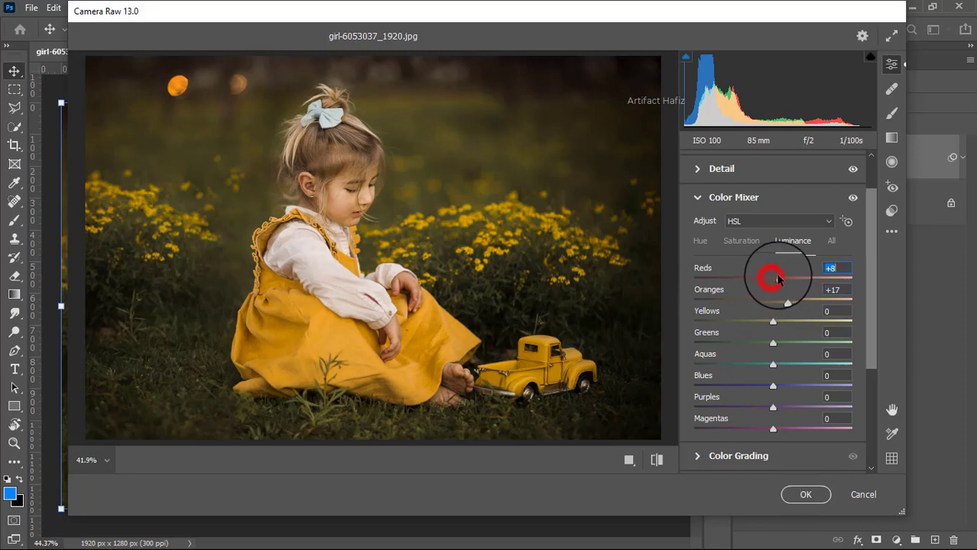
{"action": "left_click", "coordinate": [773, 321]}
{"action": "left_click_drag", "start_coordinate": [773, 321], "coordinate": [775, 407]}
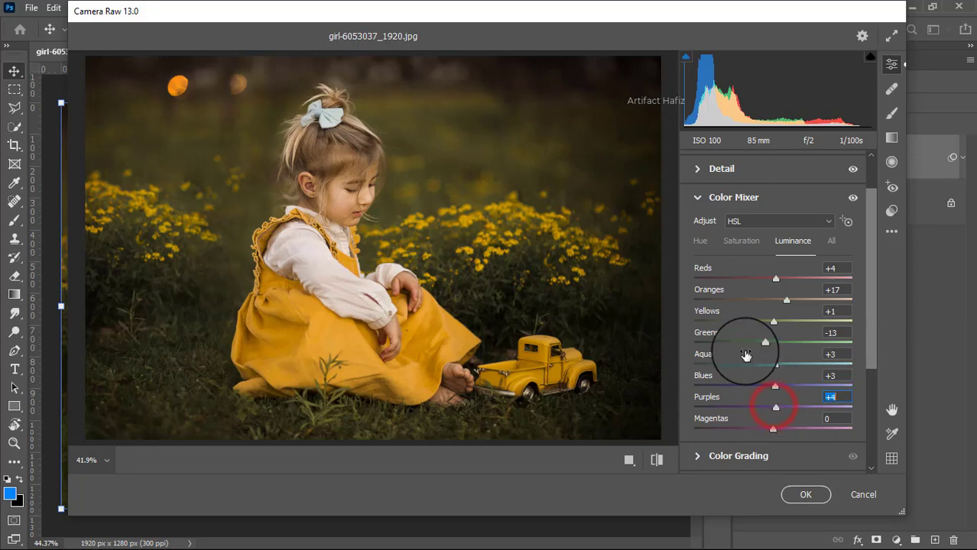
Step: Set the Color Mixer hue to Oranges -3 and Yellows +14
{"action": "left_click", "coordinate": [699, 240]}
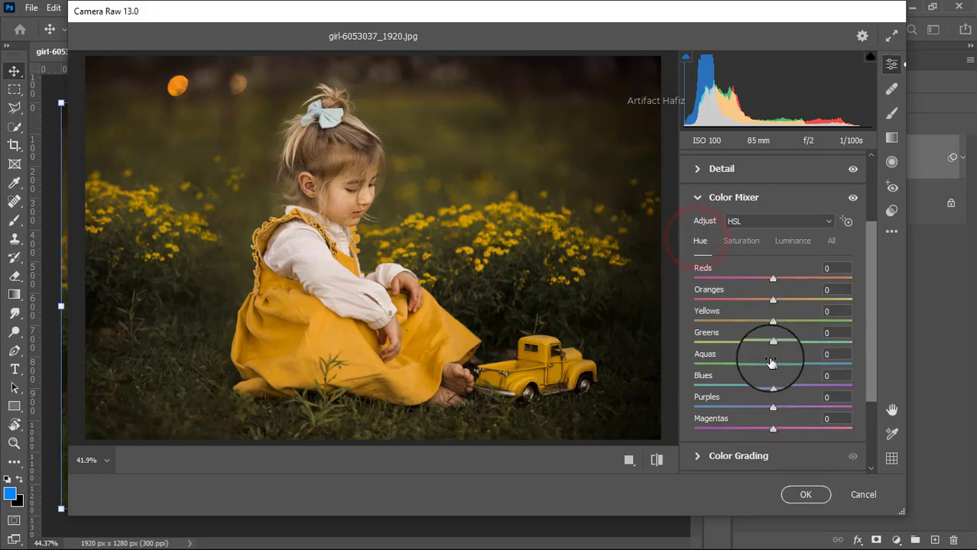
{"action": "left_click_drag", "start_coordinate": [773, 300], "coordinate": [783, 330]}
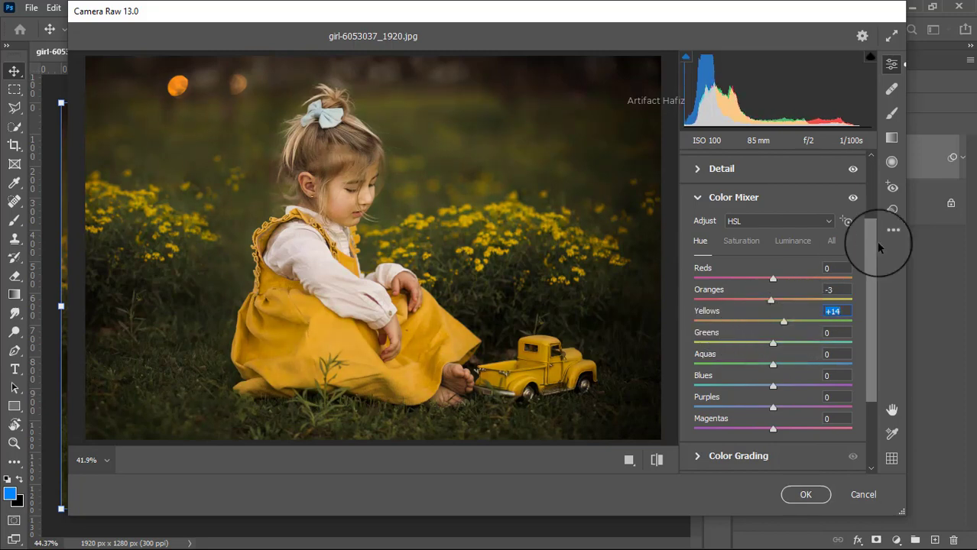
Step: Color grade the shadows to a blue tint of about hue 218, saturation 13, and give the highlights a slight yellow tint
{"action": "scroll", "coordinate": [720, 240], "scroll_direction": "down", "scroll_amount": 2}
{"action": "scroll", "coordinate": [756, 303], "scroll_direction": "down", "scroll_amount": 1}
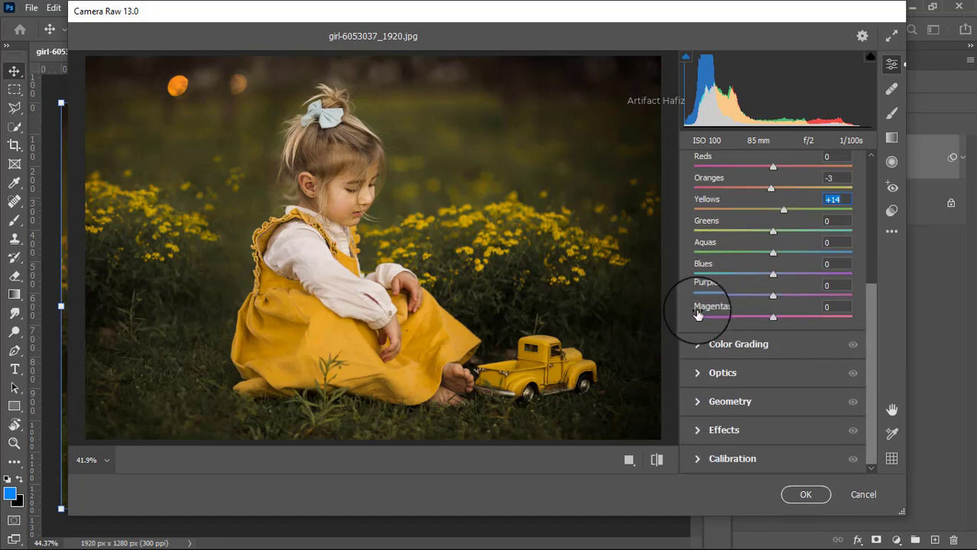
{"action": "left_click", "coordinate": [697, 345]}
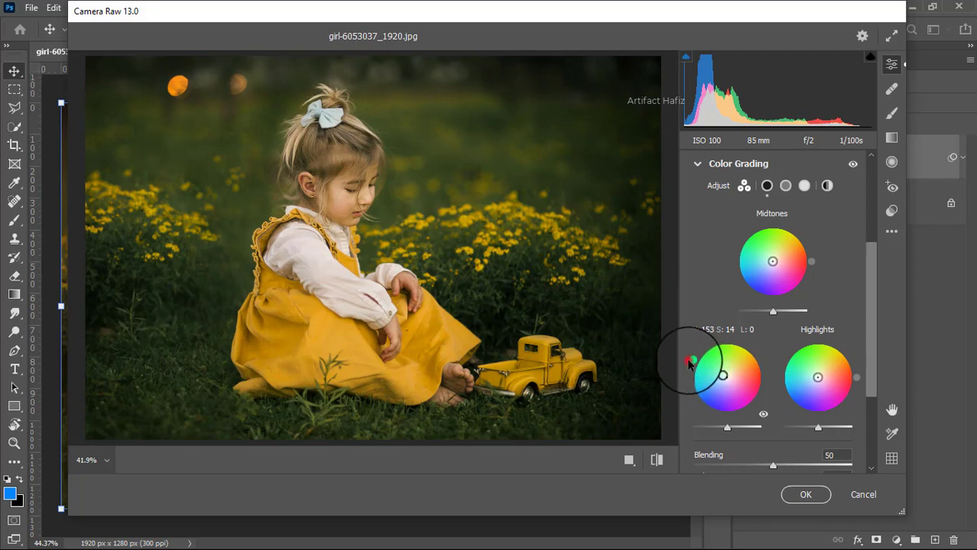
{"action": "left_click_drag", "start_coordinate": [690, 364], "coordinate": [723, 380]}
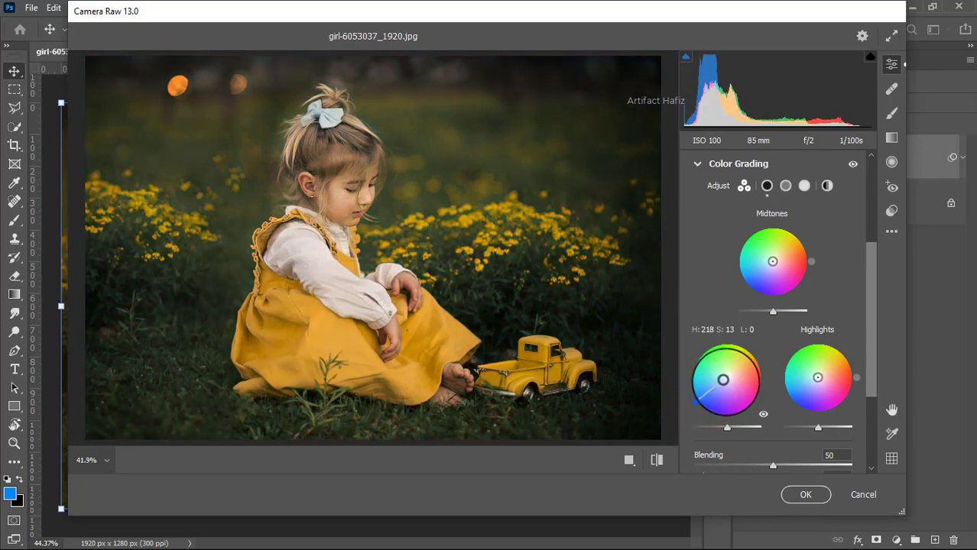
{"action": "left_click_drag", "start_coordinate": [817, 378], "coordinate": [846, 348]}
Step: Calibrate Red Primary saturation to -18, Green Primary hue to -5 and saturation to +3, Blue Primary hue to -2 and saturation to +5, and apply the filter
{"action": "scroll", "coordinate": [817, 290], "scroll_direction": "down", "scroll_amount": 4}
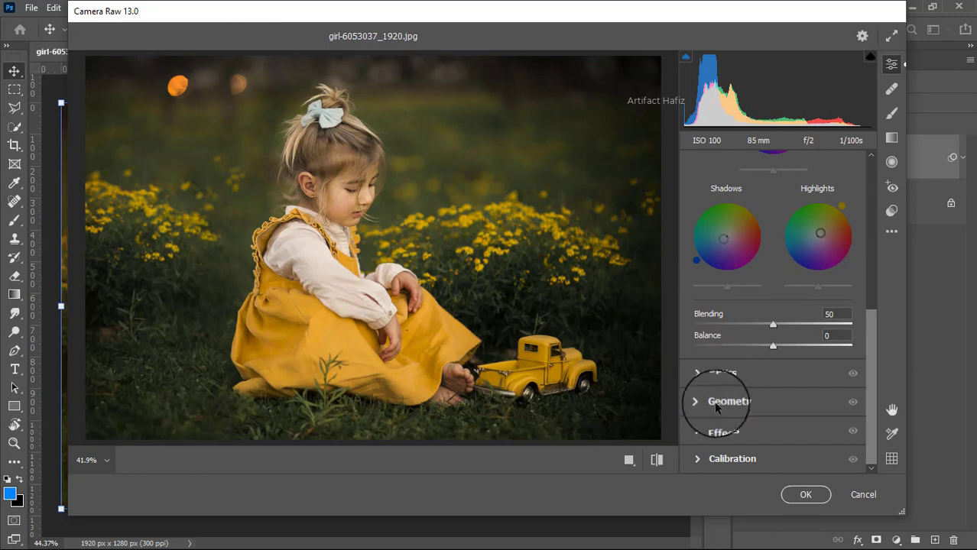
{"action": "left_click", "coordinate": [698, 462]}
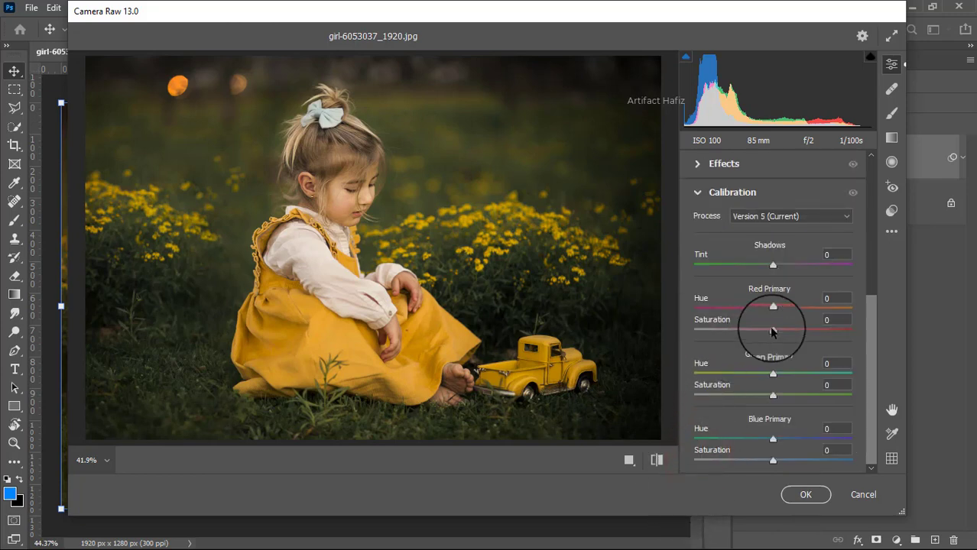
{"action": "left_click_drag", "start_coordinate": [772, 328], "coordinate": [760, 337]}
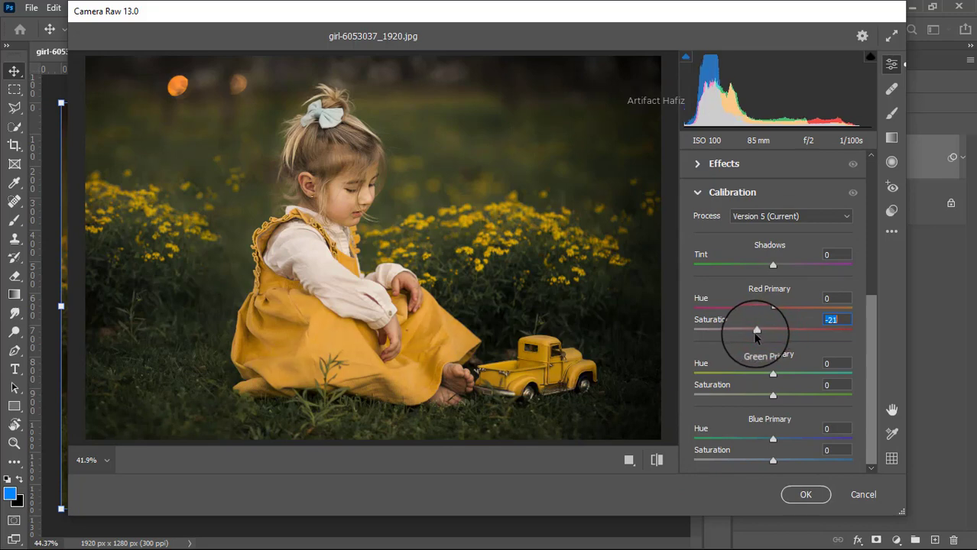
{"action": "left_click_drag", "start_coordinate": [756, 339], "coordinate": [759, 334]}
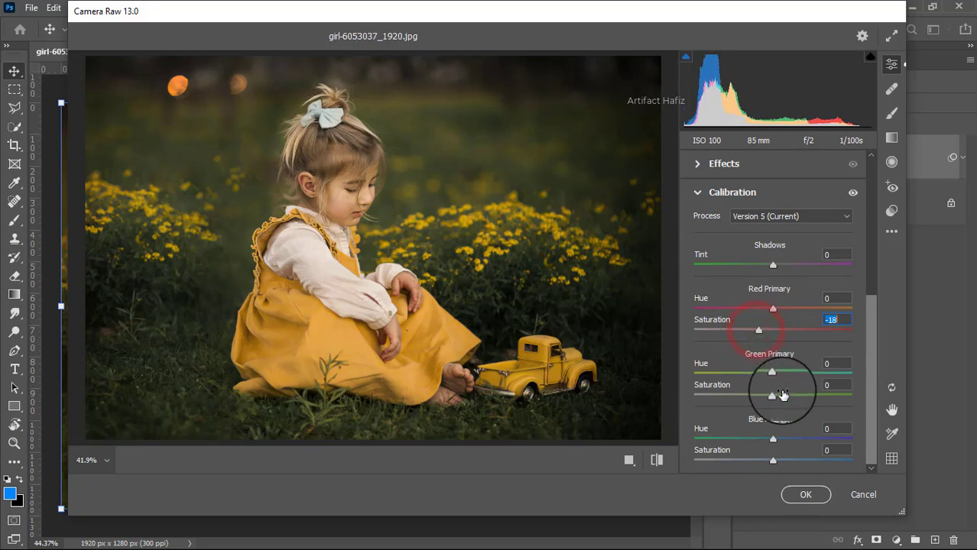
{"action": "left_click_drag", "start_coordinate": [774, 397], "coordinate": [775, 397]}
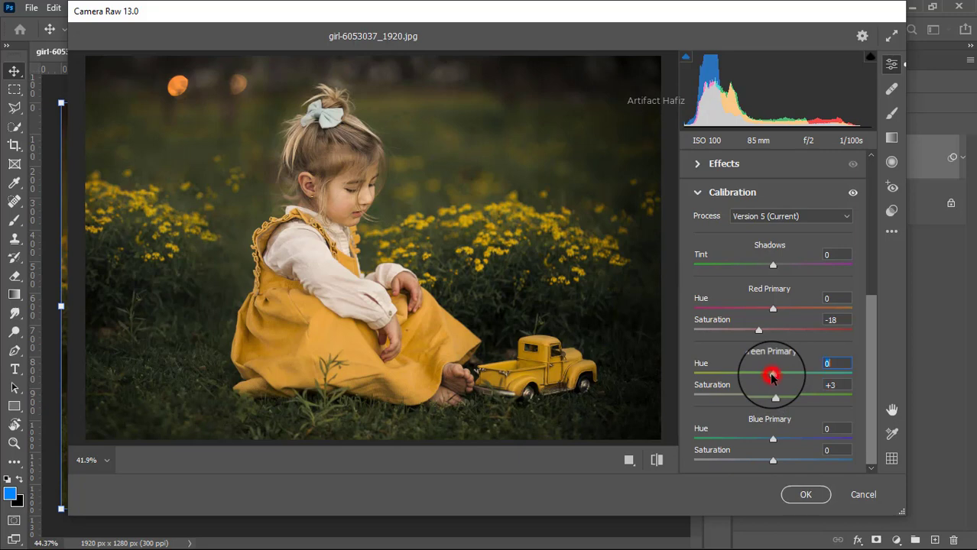
{"action": "left_click_drag", "start_coordinate": [771, 376], "coordinate": [768, 396]}
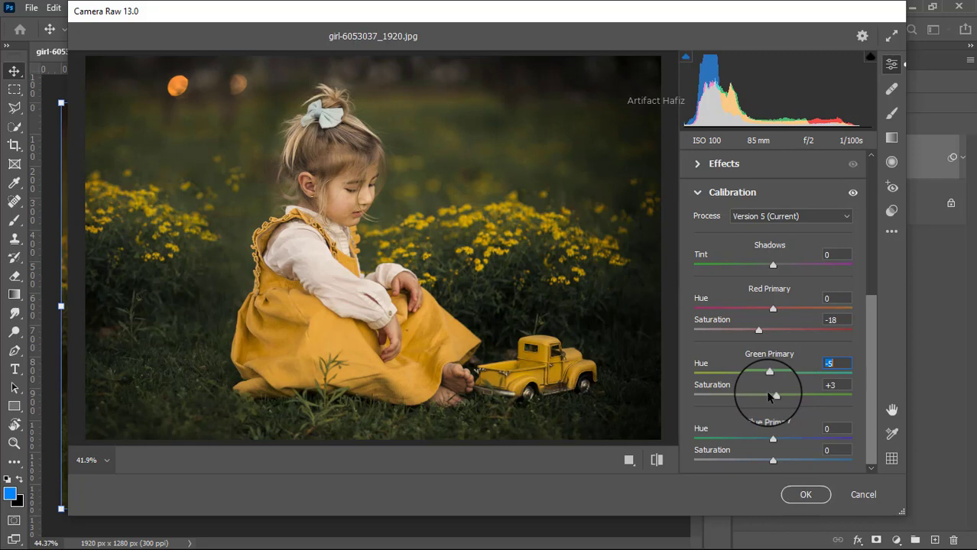
{"action": "left_click_drag", "start_coordinate": [772, 441], "coordinate": [778, 461]}
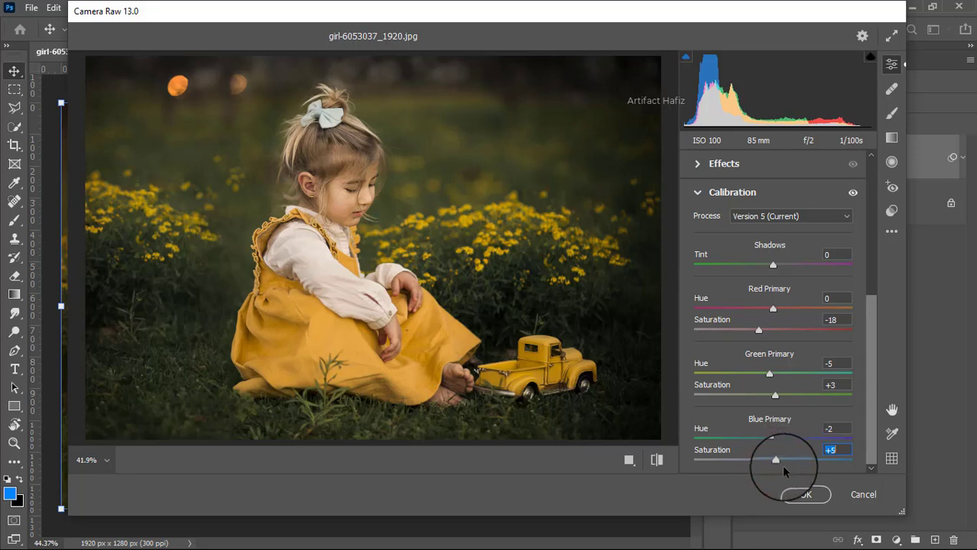
{"action": "left_click", "coordinate": [799, 496]}
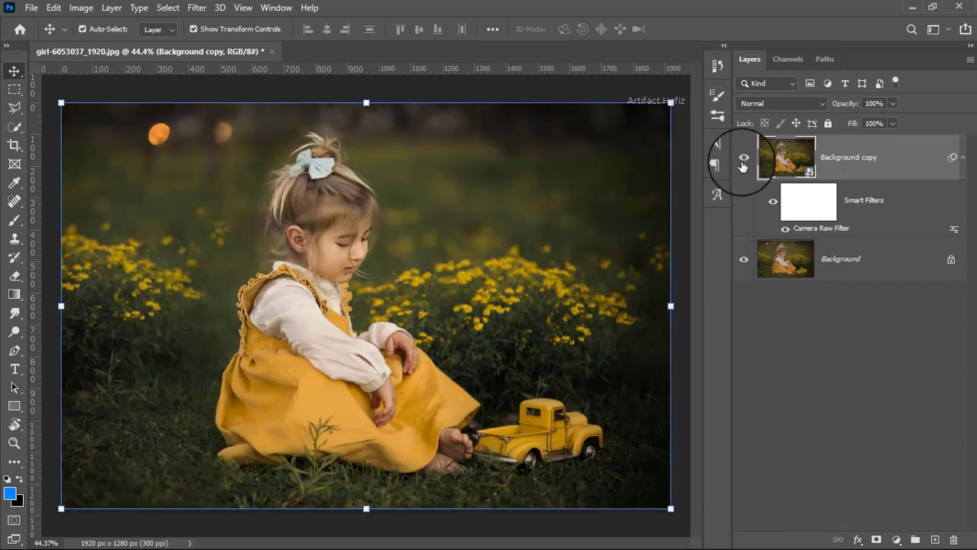
Step: Toggle the visibility of the Background copy layer to compare the photo before and after the Camera Raw edit
{"action": "left_click", "coordinate": [744, 159]}
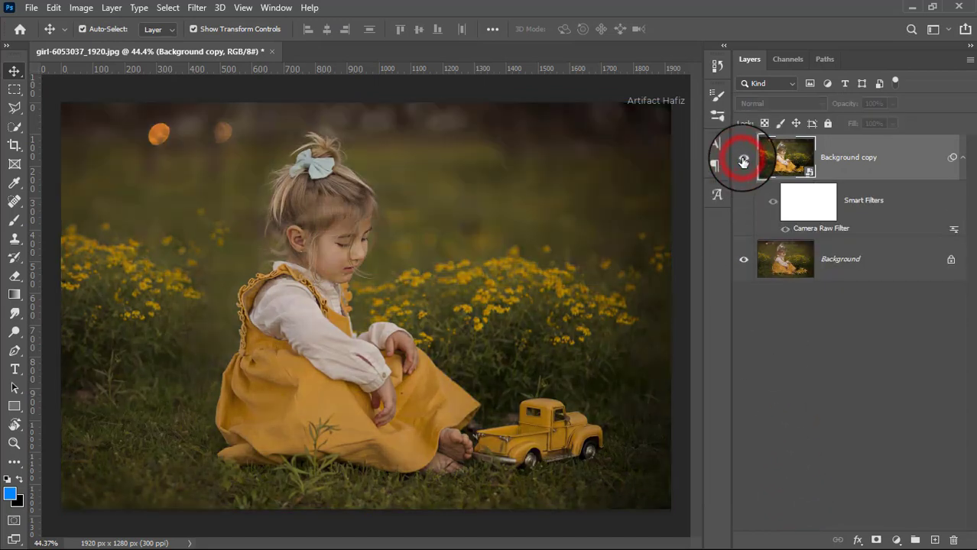
{"action": "left_click", "coordinate": [744, 160]}
{"action": "left_click", "coordinate": [743, 161]}
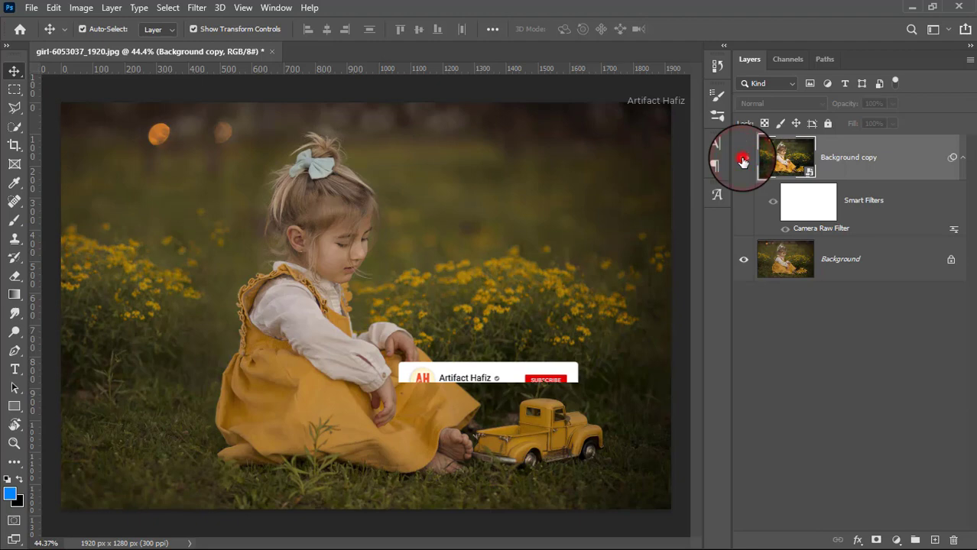
{"action": "left_click", "coordinate": [743, 159]}
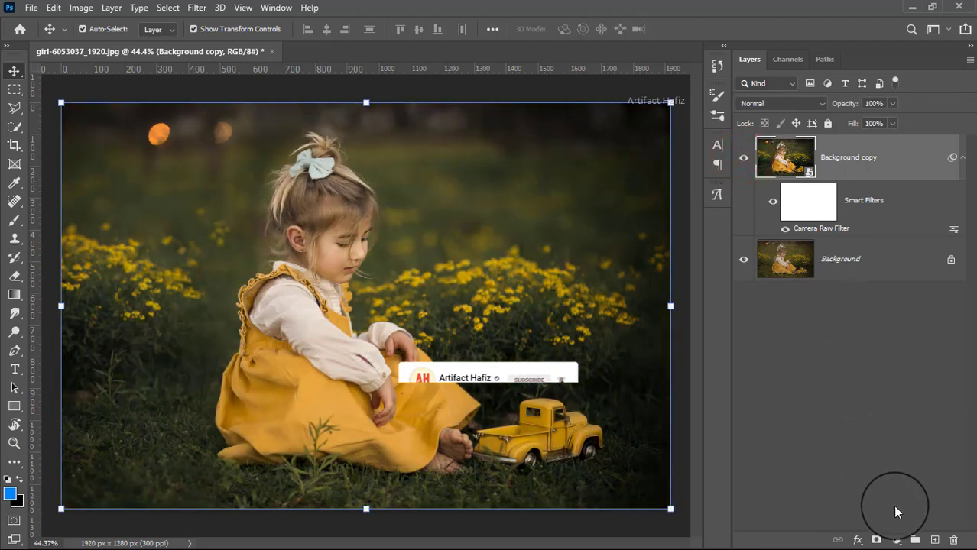
Step: Add a Color Lookup adjustment layer above the Background copy layer
{"action": "left_click", "coordinate": [896, 540]}
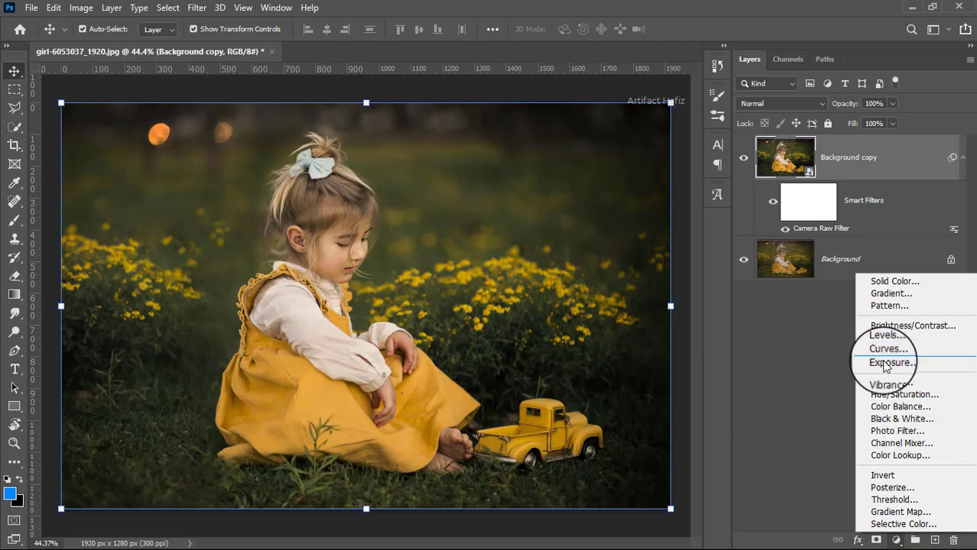
{"action": "left_click", "coordinate": [893, 457]}
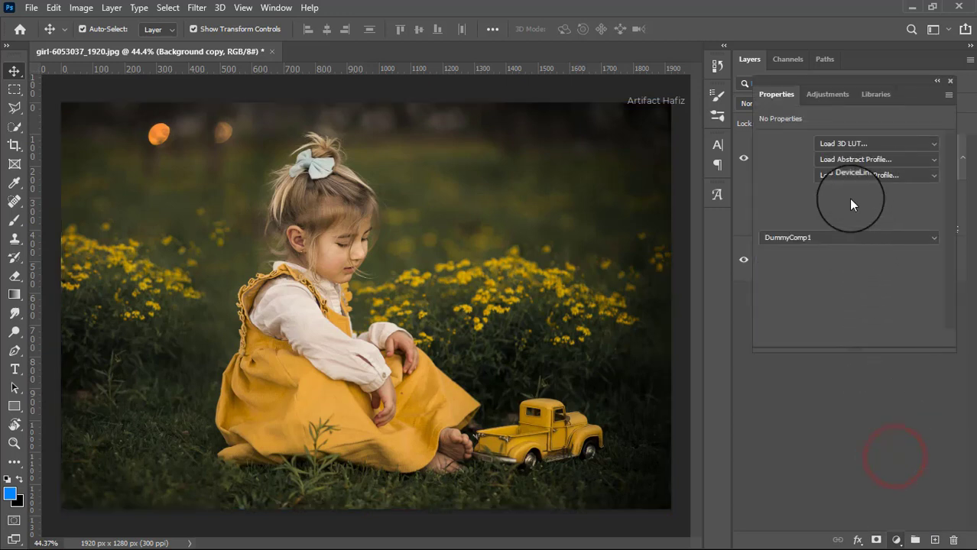
Step: Load the Fuji F125 Kodak 2395 (by Adobe) 3D LUT into the Color Lookup adjustment
{"action": "left_click", "coordinate": [846, 136]}
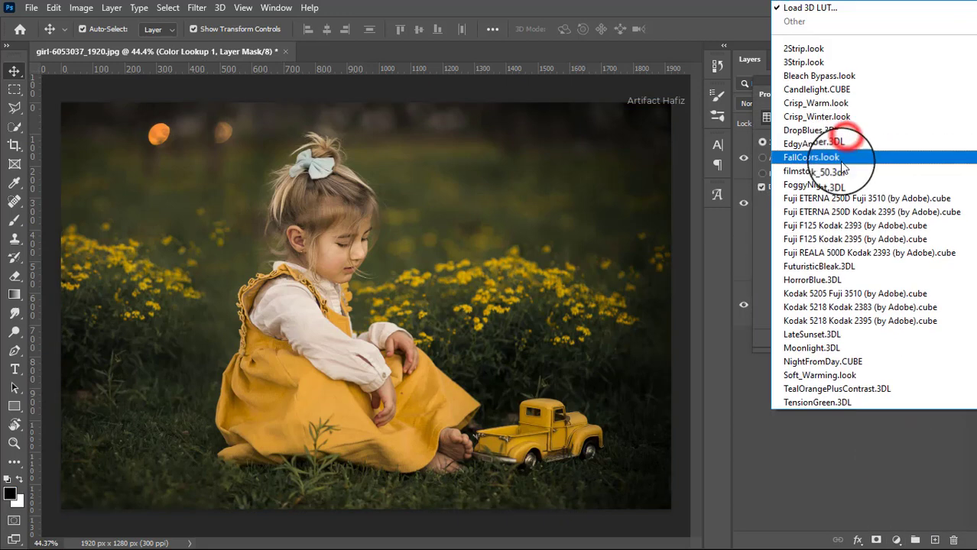
{"action": "left_click", "coordinate": [812, 242]}
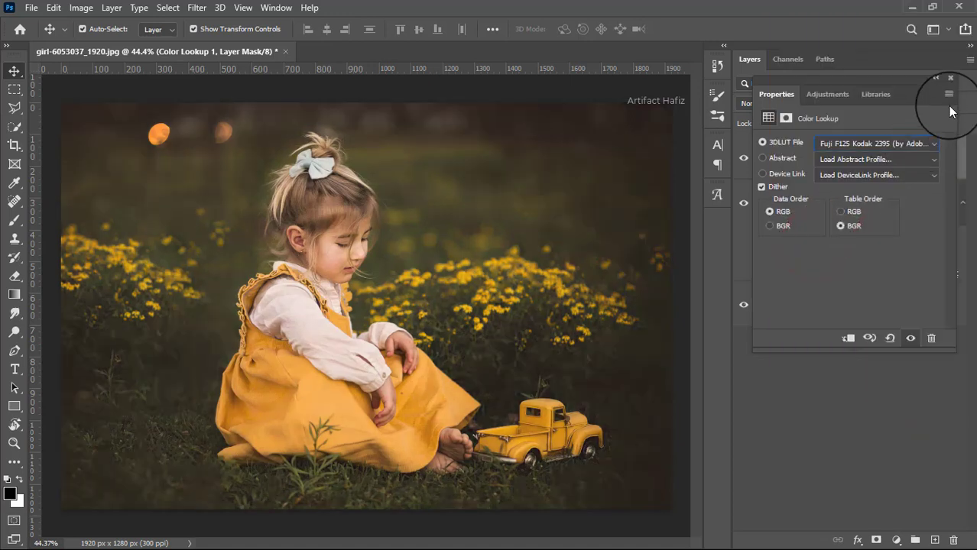
{"action": "left_click", "coordinate": [950, 82]}
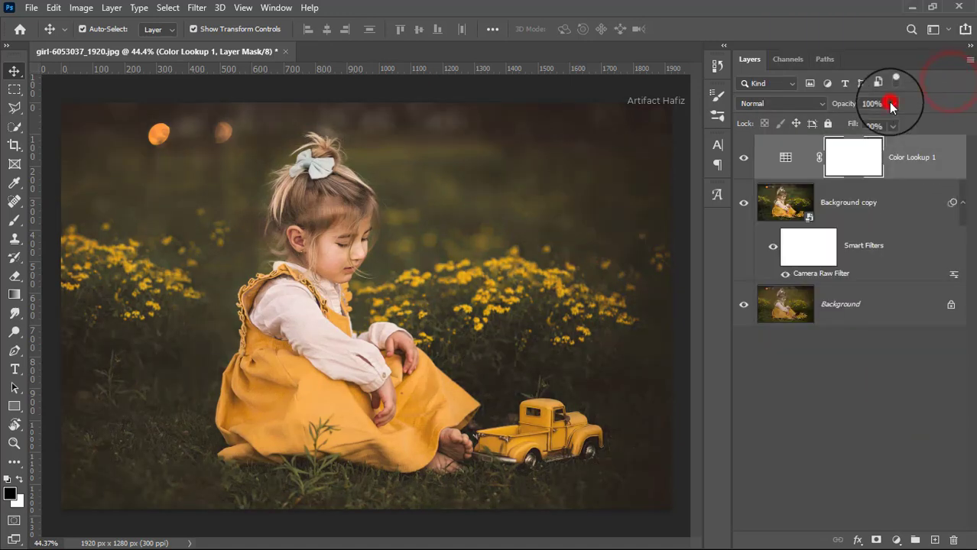
Step: Lower the Color Lookup 1 layer's opacity to 5%
{"action": "left_click", "coordinate": [891, 105]}
{"action": "left_click", "coordinate": [831, 119]}
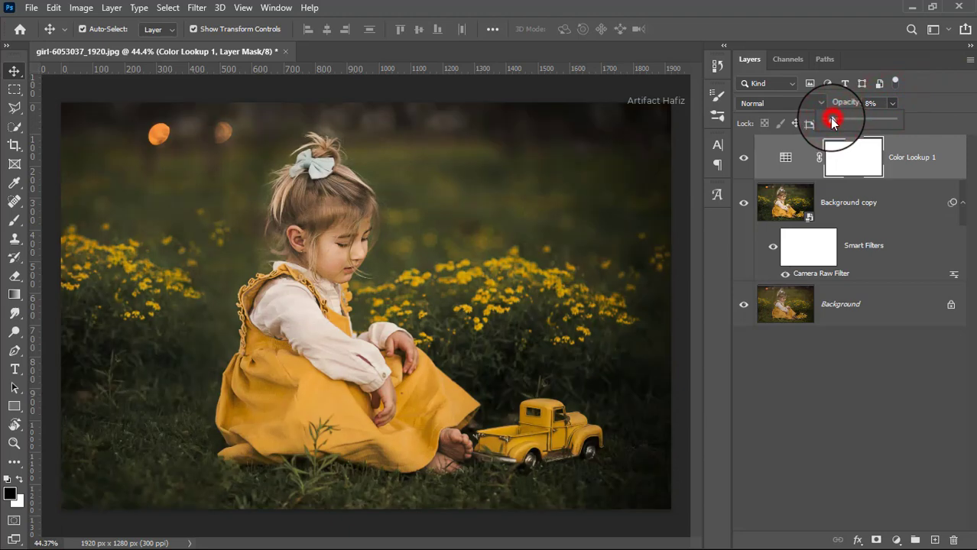
{"action": "left_click_drag", "start_coordinate": [832, 120], "coordinate": [830, 121]}
{"action": "left_click", "coordinate": [908, 162]}
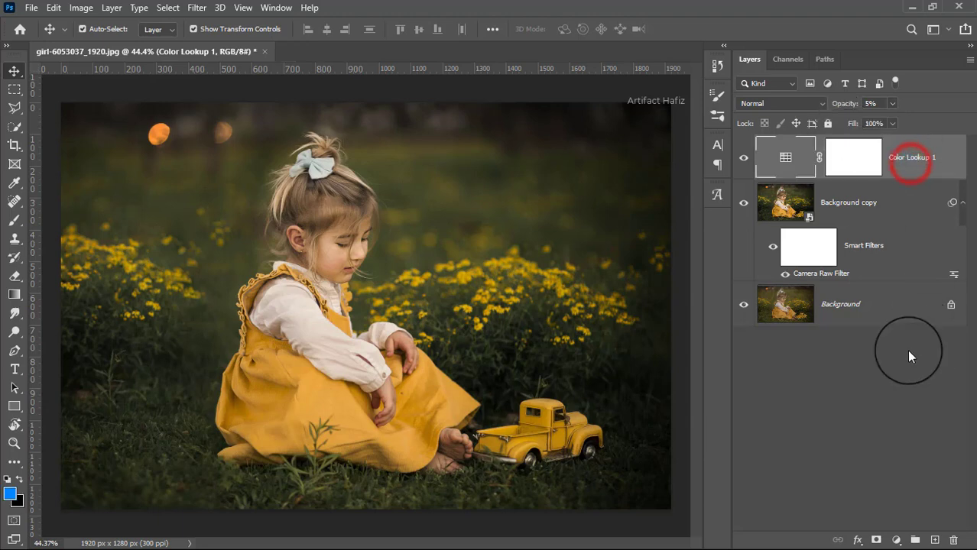
Step: Try a Photo Filter adjustment layer using Warming Filter (85) at 25% density and toggle its visibility to compare
{"action": "left_click", "coordinate": [894, 539]}
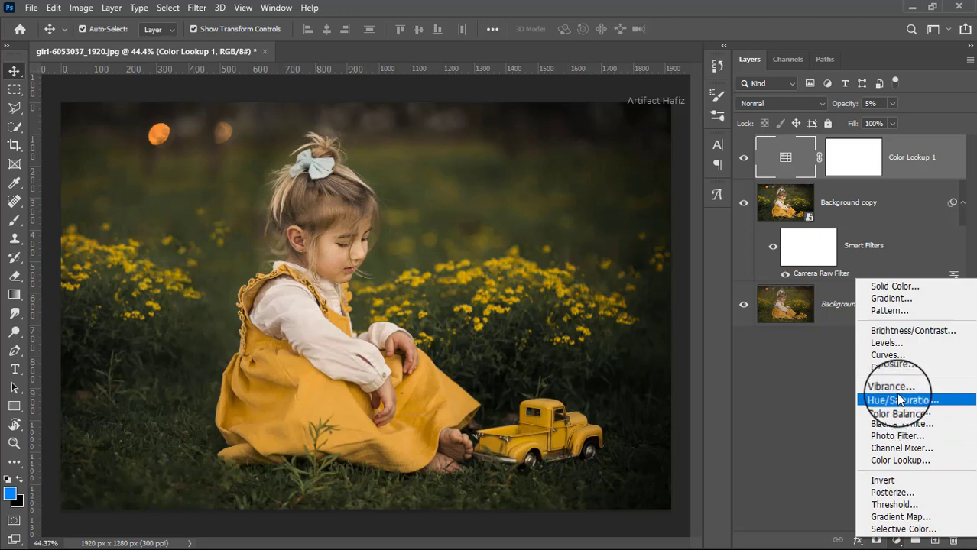
{"action": "left_click", "coordinate": [907, 437]}
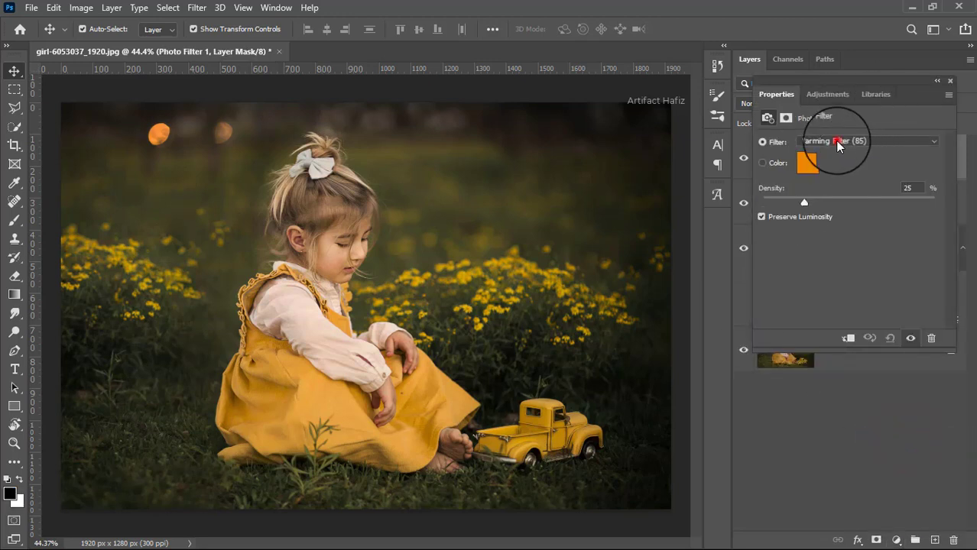
{"action": "left_click", "coordinate": [839, 146]}
{"action": "left_click", "coordinate": [849, 144]}
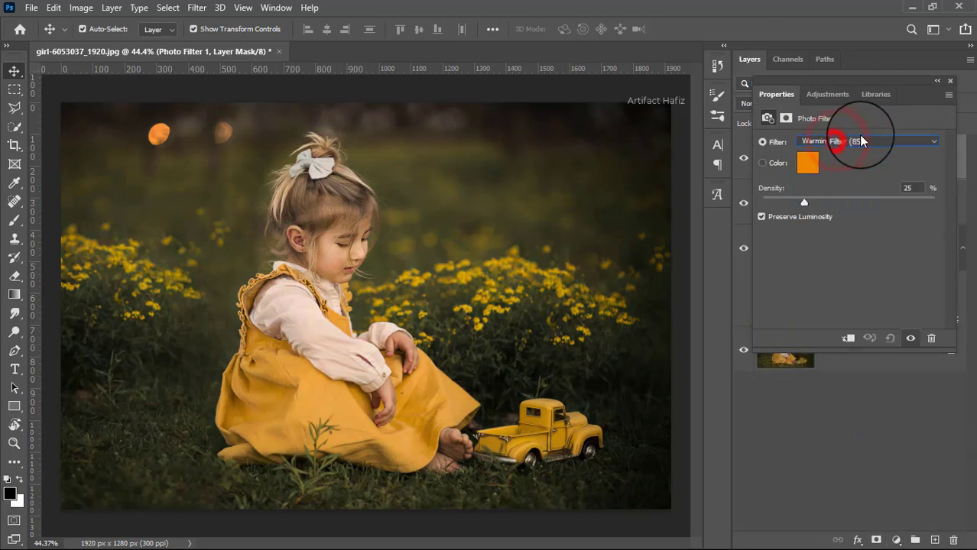
{"action": "left_click", "coordinate": [949, 79]}
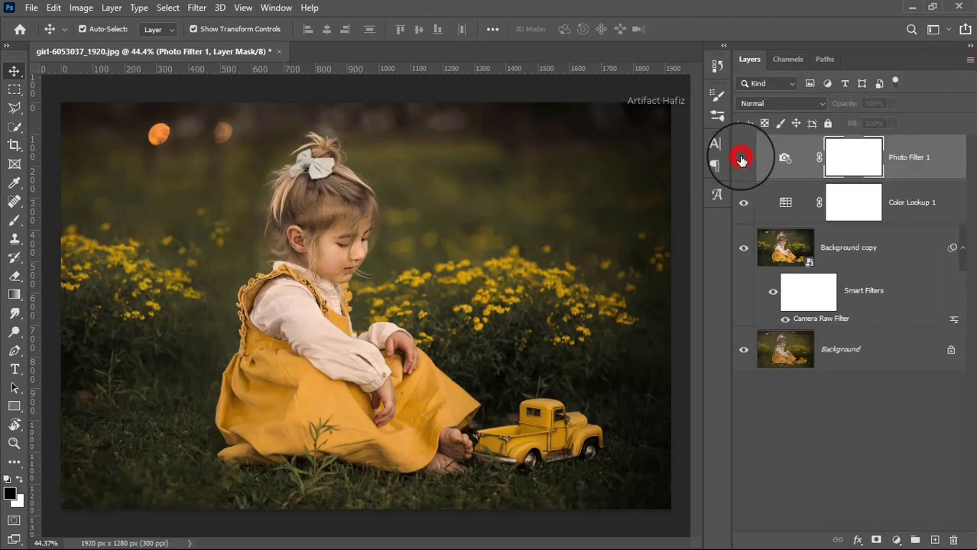
{"action": "left_click", "coordinate": [741, 159]}
{"action": "left_click", "coordinate": [742, 158]}
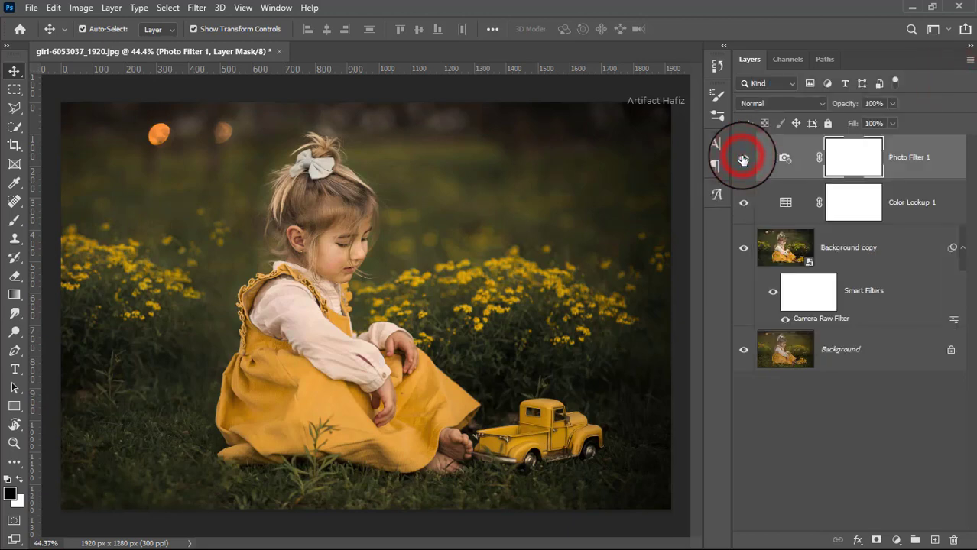
Step: Try the Luminosity blend mode on the Photo Filter layer and check its effect on the photo
{"action": "left_click", "coordinate": [787, 102]}
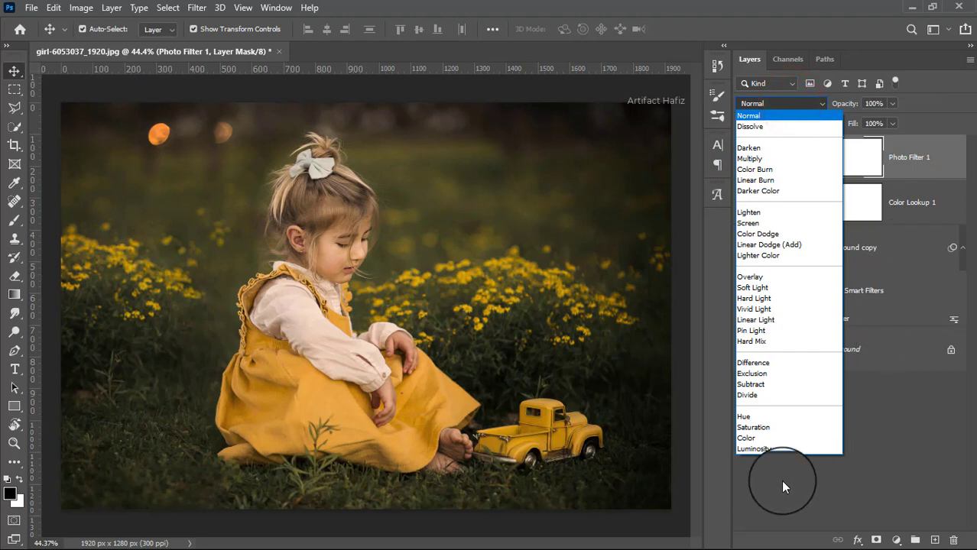
{"action": "left_click", "coordinate": [746, 449]}
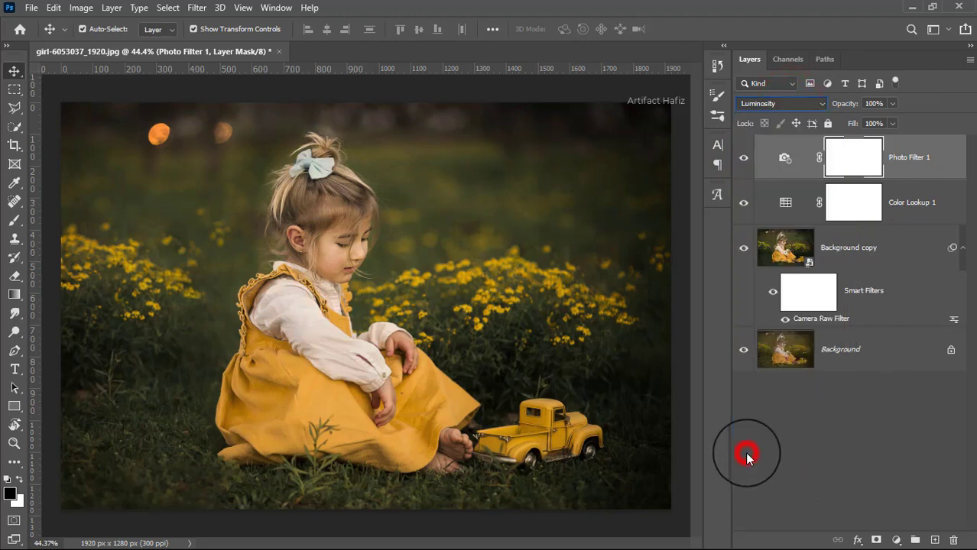
{"action": "left_click", "coordinate": [746, 159]}
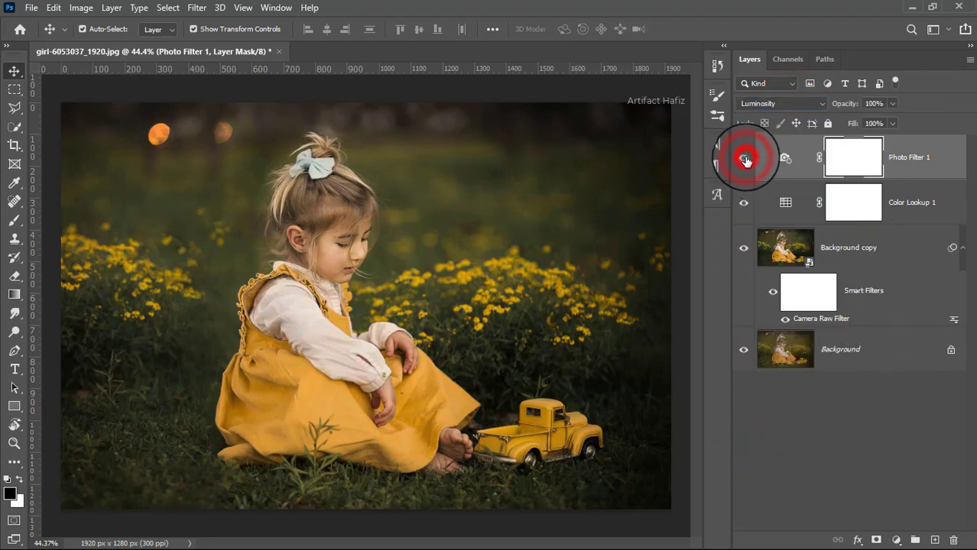
Step: Delete the Photo Filter 1 adjustment layer
{"action": "left_click", "coordinate": [908, 157]}
{"action": "left_click_drag", "start_coordinate": [910, 157], "coordinate": [953, 521]}
{"action": "left_click", "coordinate": [930, 144]}
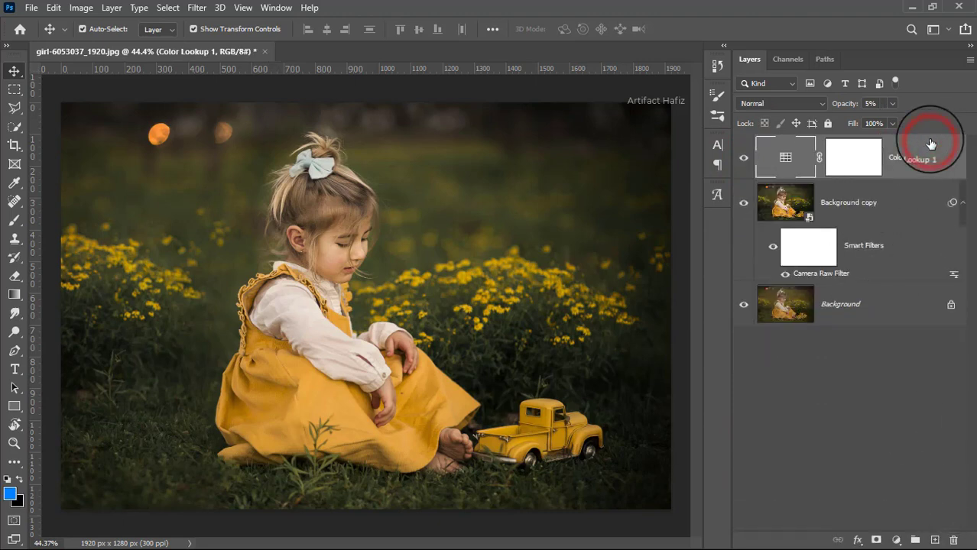
Step: Add a Brightness/Contrast adjustment layer with brightness -11 and contrast 56, keeping its blend mode at Normal
{"action": "left_click", "coordinate": [895, 540]}
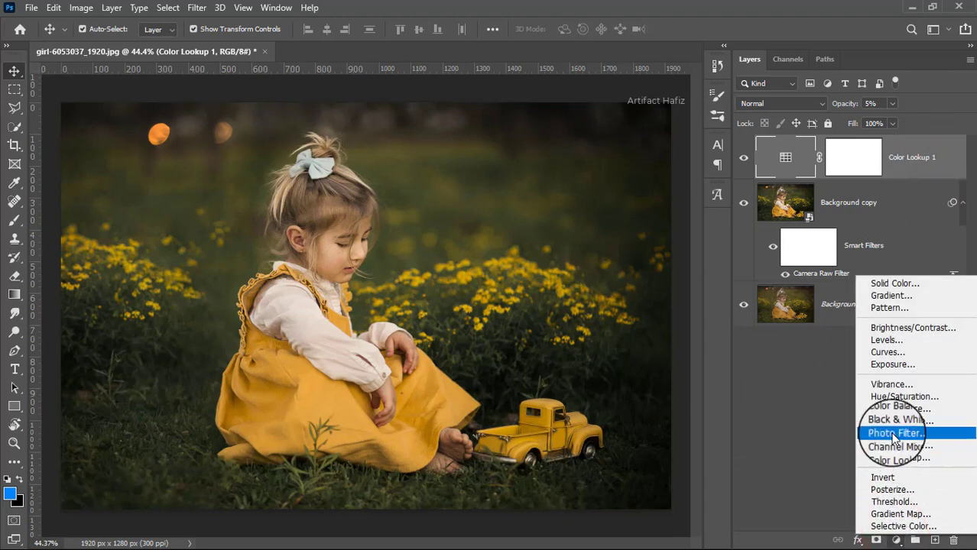
{"action": "left_click", "coordinate": [894, 330]}
{"action": "left_click_drag", "start_coordinate": [848, 179], "coordinate": [896, 209]}
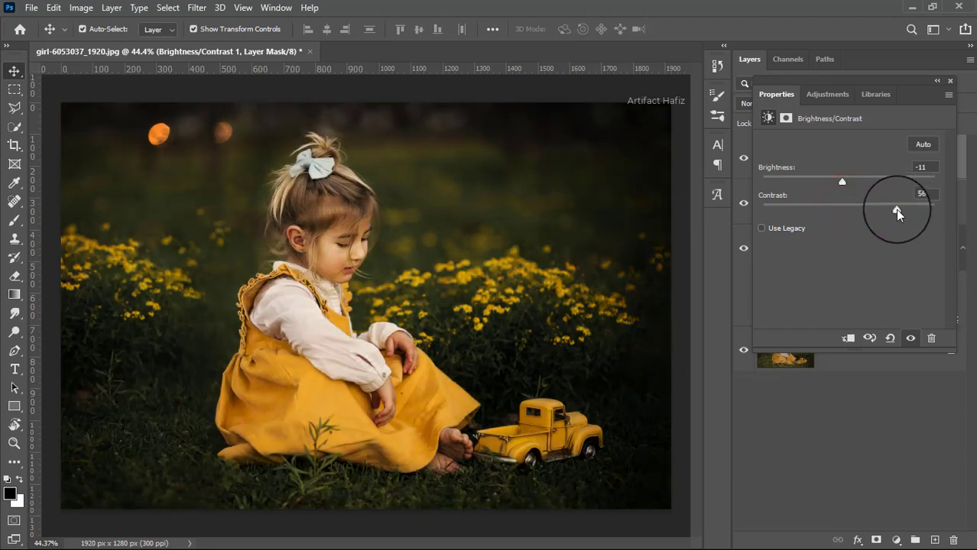
{"action": "left_click", "coordinate": [951, 81]}
{"action": "left_click", "coordinate": [780, 105]}
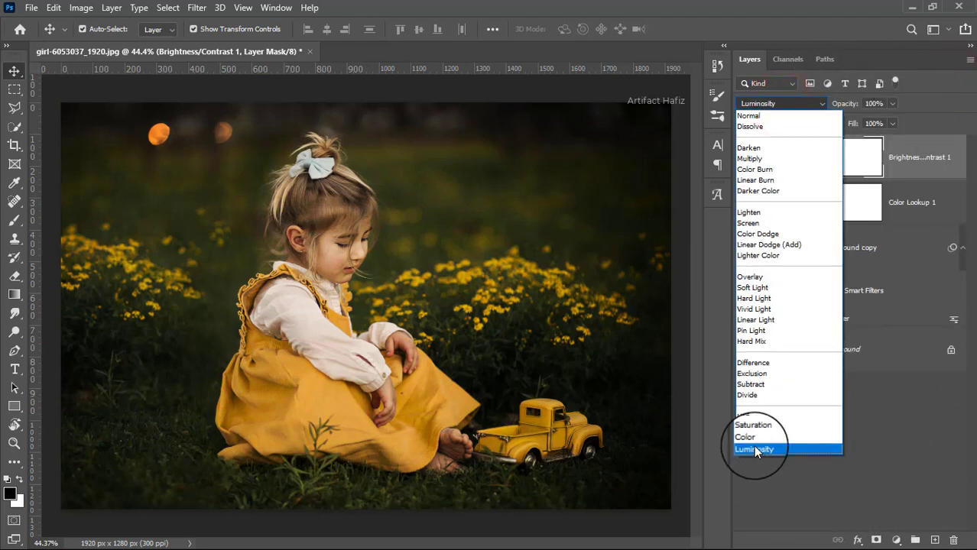
{"action": "left_click", "coordinate": [781, 503]}
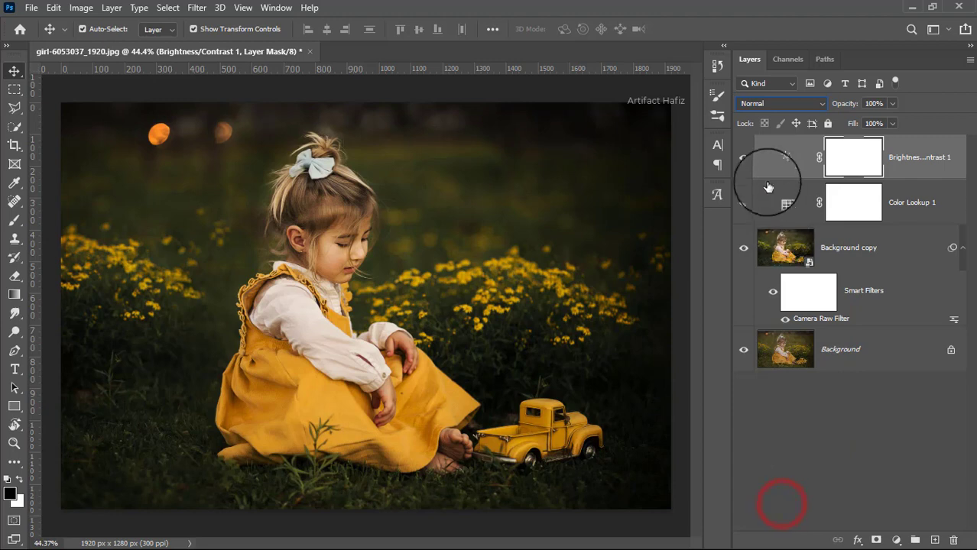
Step: Compare the photo with and without the Brightness/Contrast layer, and the full grade against the original Background
{"action": "left_click", "coordinate": [742, 157]}
{"action": "left_click", "coordinate": [742, 158]}
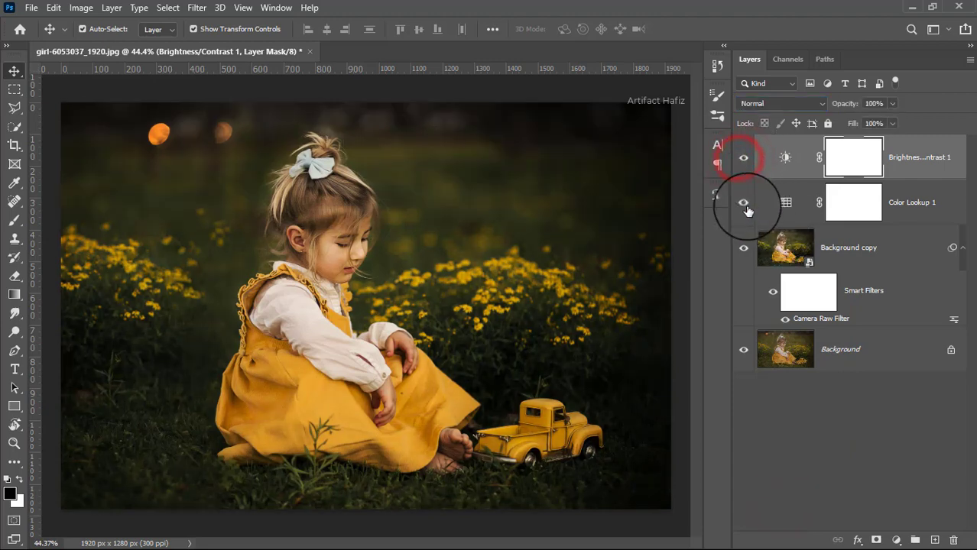
{"action": "left_click", "coordinate": [743, 349], "text": "alt"}
{"action": "left_click", "coordinate": [744, 350], "text": "alt"}
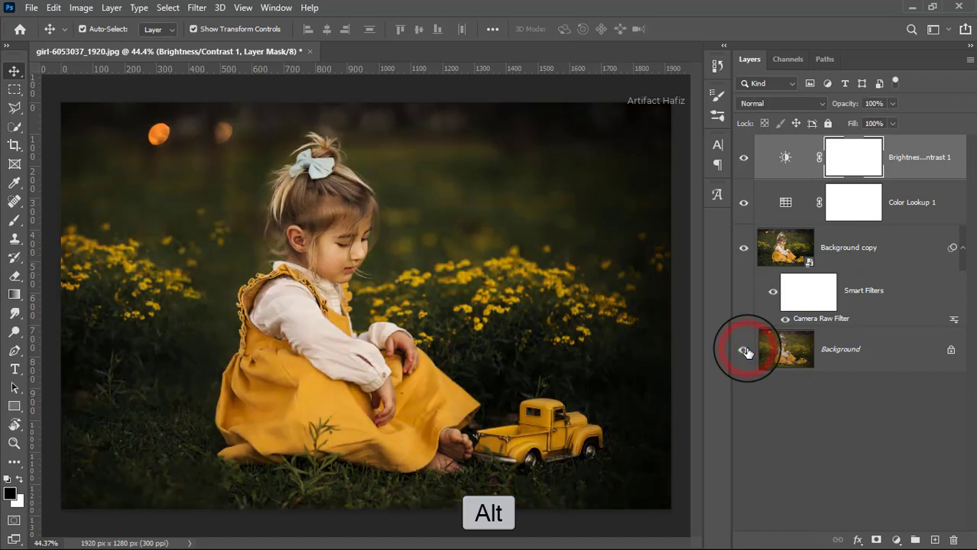